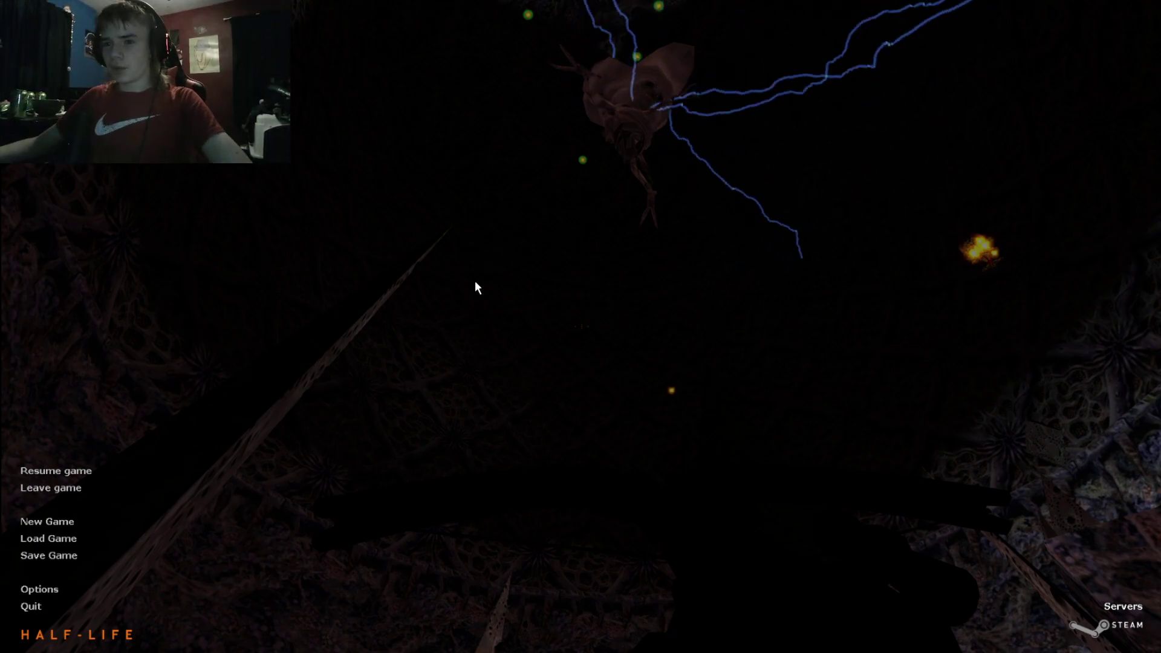
# Resume the game, reload the crossbow against the controllers, then switch to the gauss gun
pyautogui.press('Escape')
pyautogui.press('F6')
pyautogui.press('3')
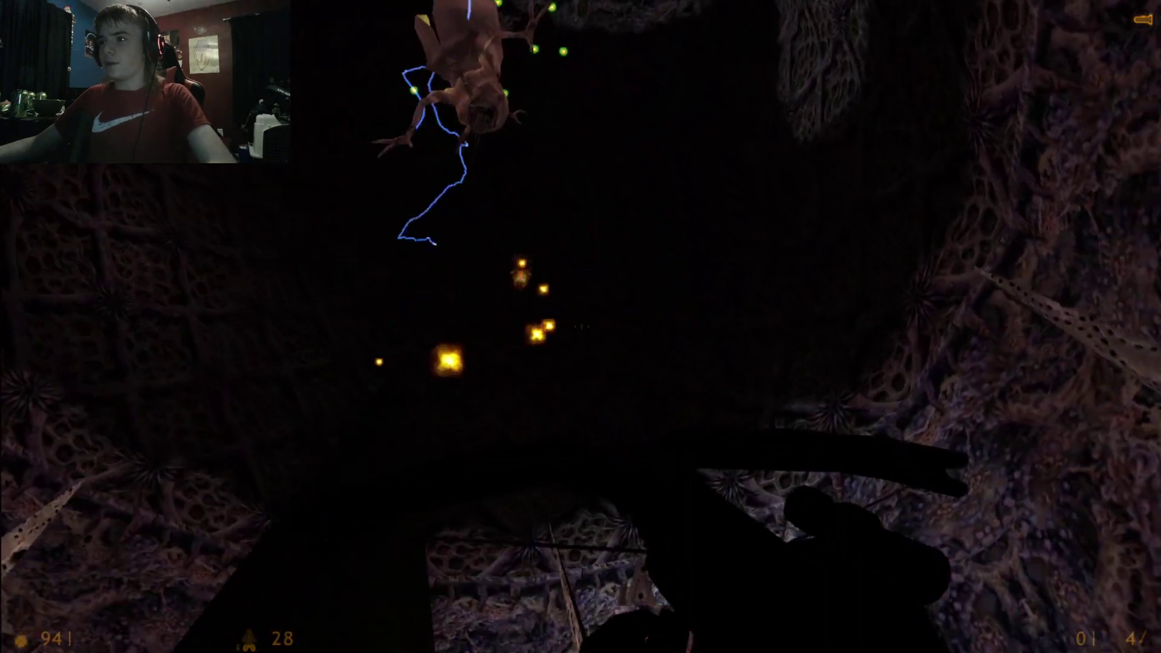
pyautogui.press('r')
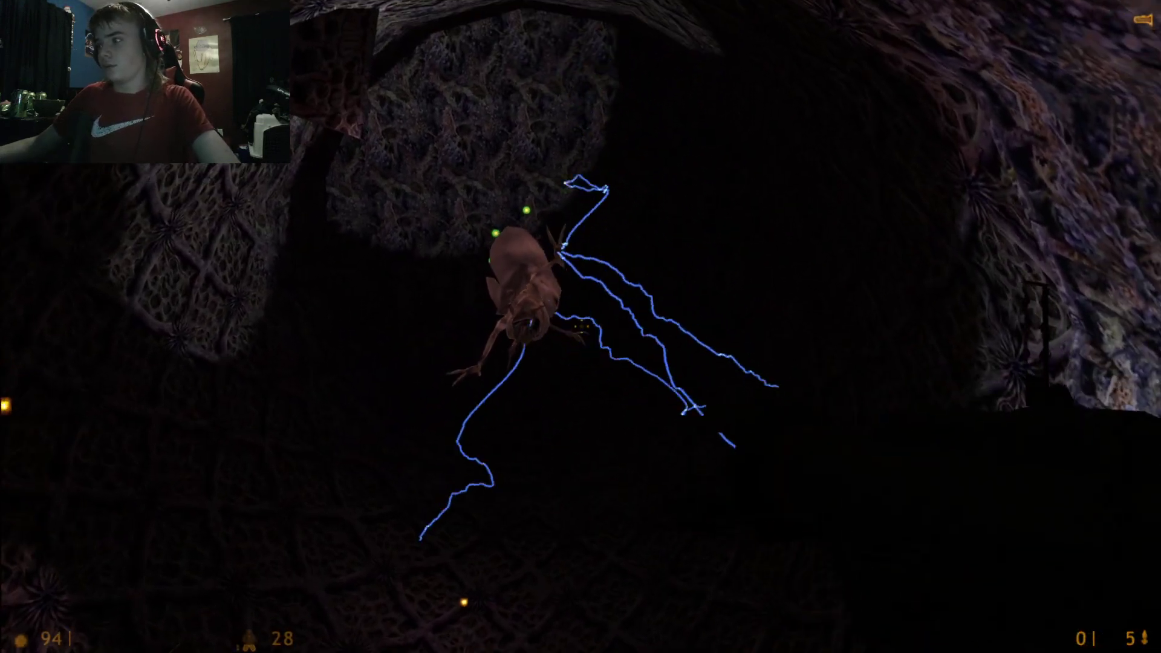
pyautogui.press('4')
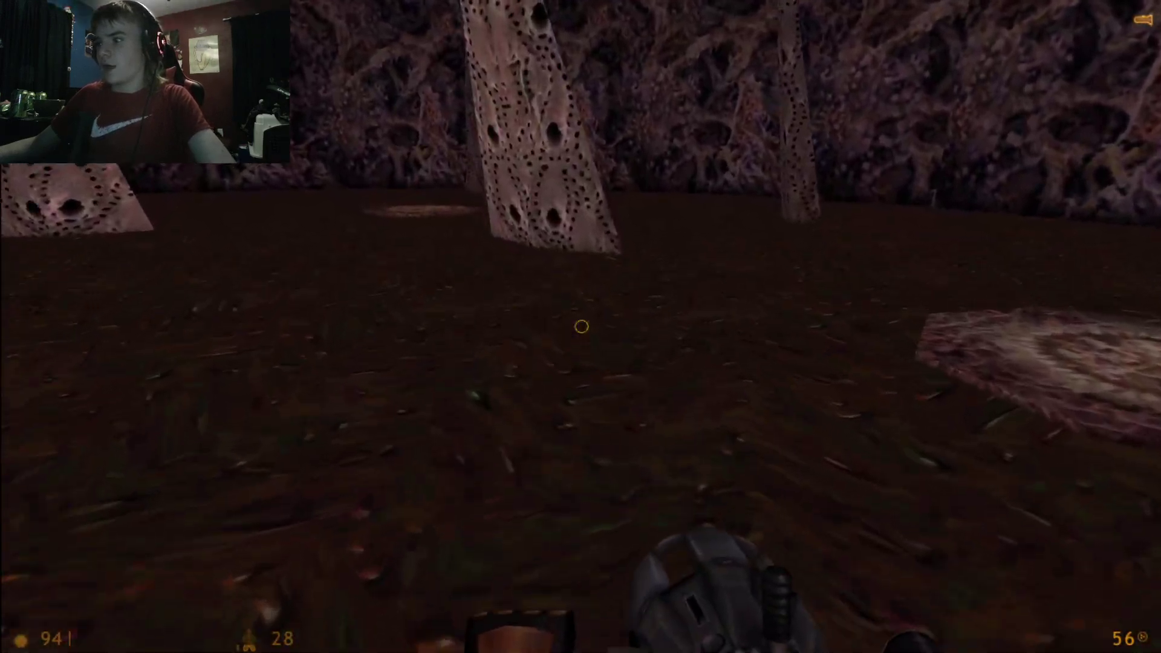
# Shoot the enemy ahead and look up toward the flying Nihilanth to finish it
pyautogui.click(580, 327)
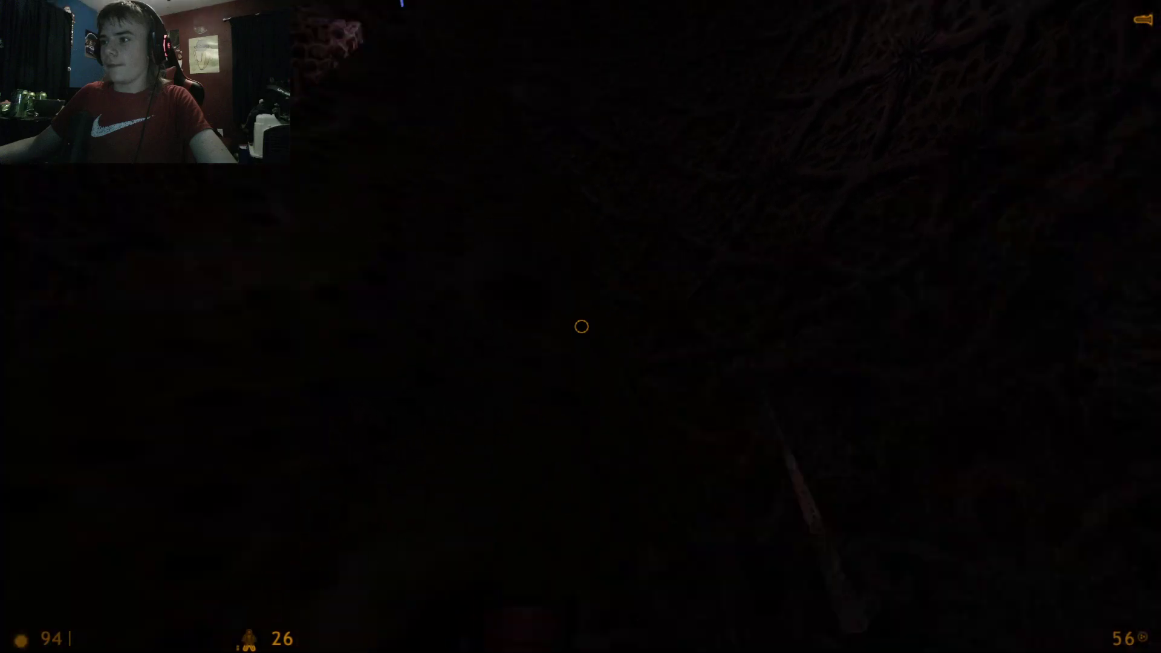
pyautogui.moveTo(581, 327); pyautogui.dragTo(580, 183)
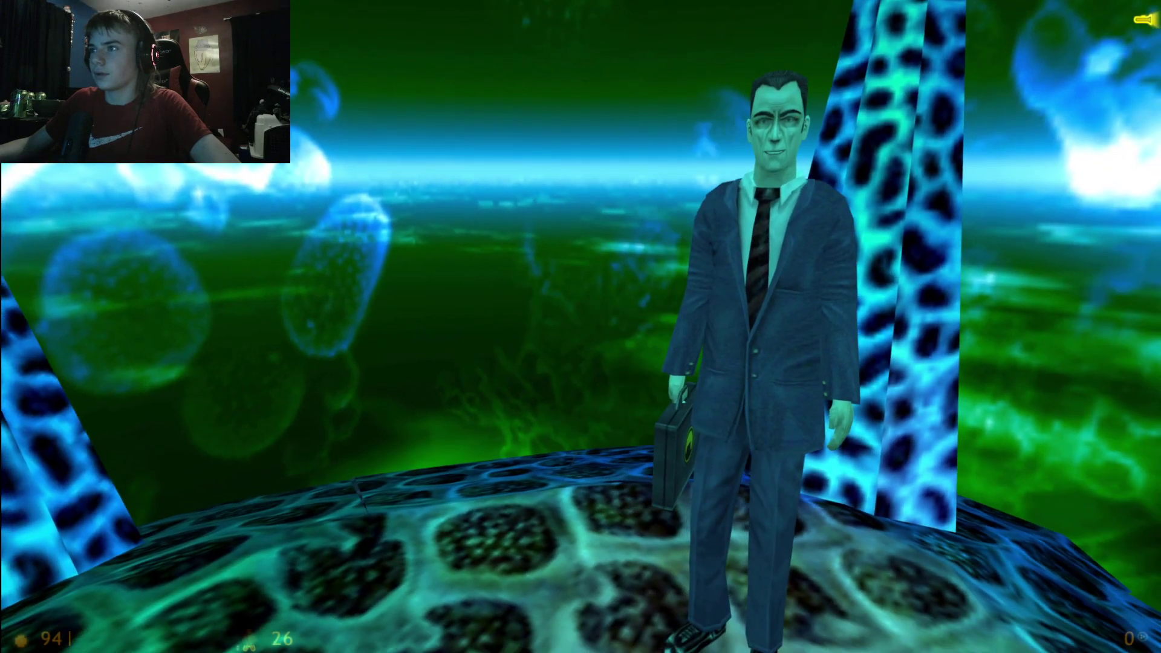
# Enter the thirdperson command in the developer console
pyautogui.press('Escape')
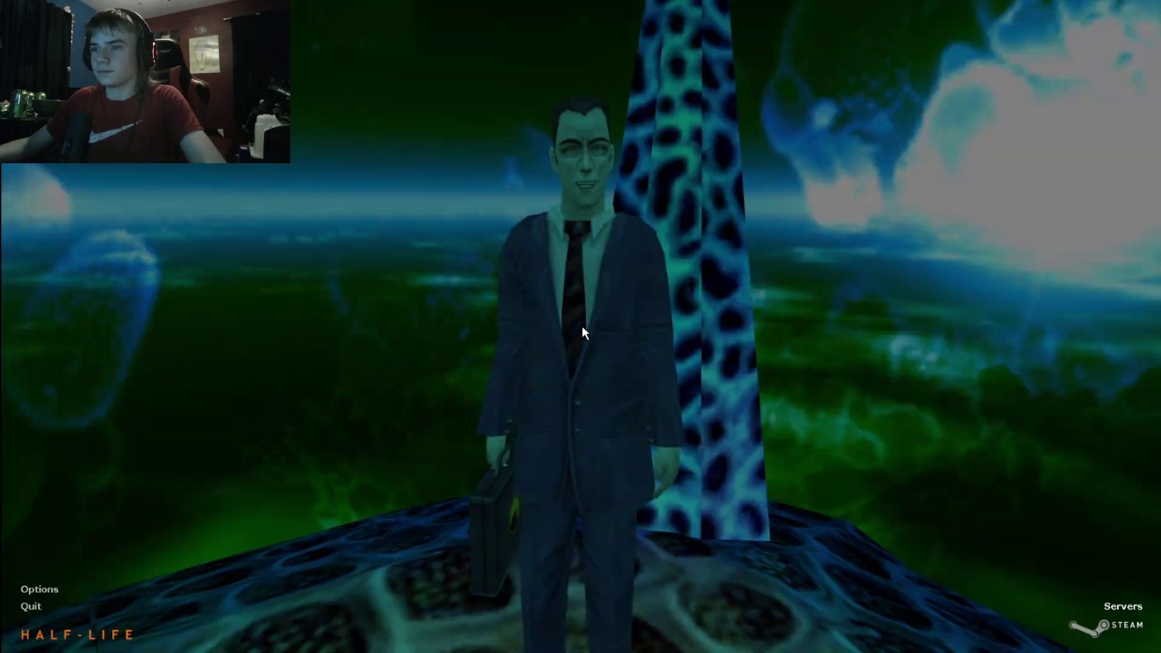
pyautogui.press('F7')
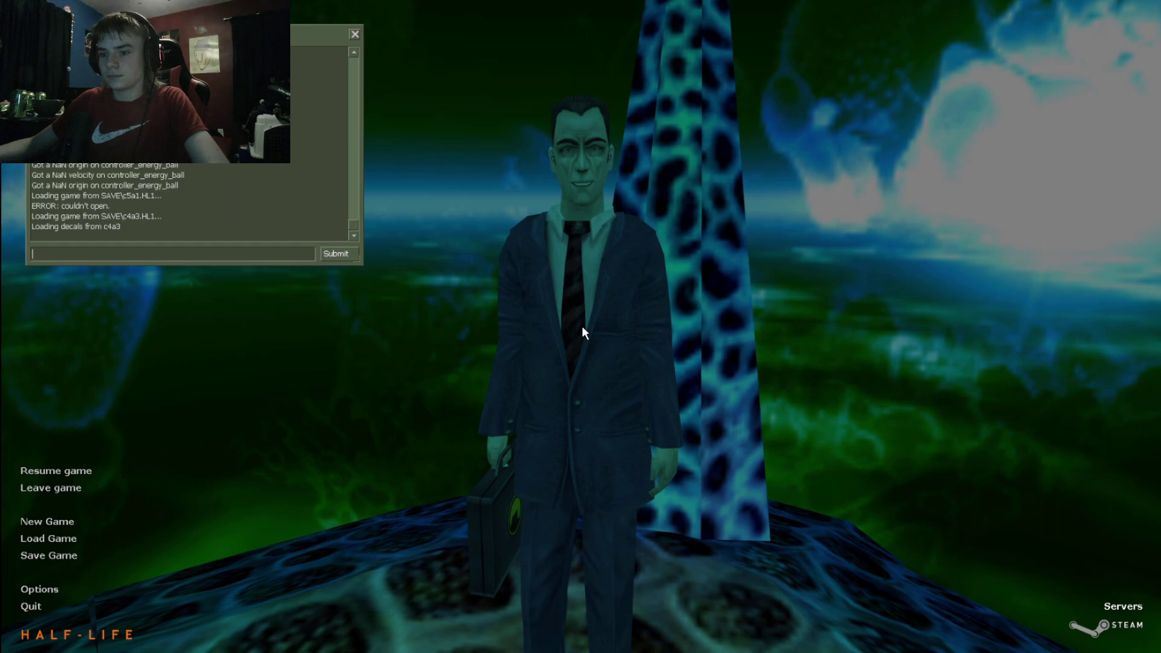
pyautogui.write('thirdperson')
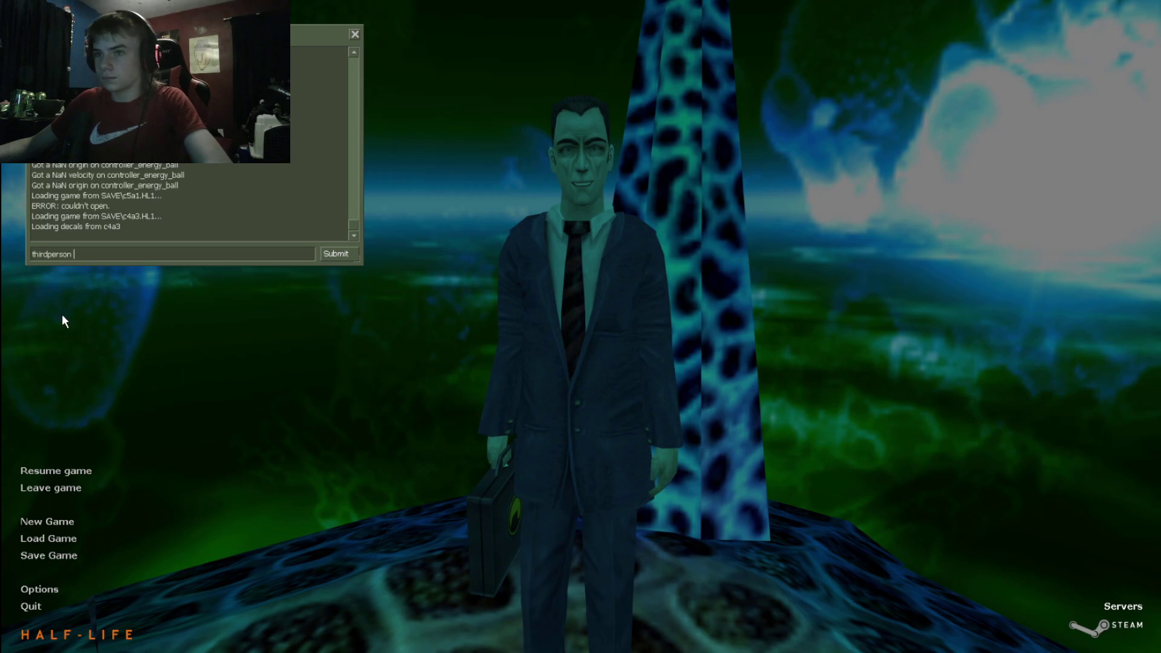
pyautogui.press('Return')
# Close the console, briefly pause, then look from the G-Man toward the pillar
pyautogui.press('Escape')
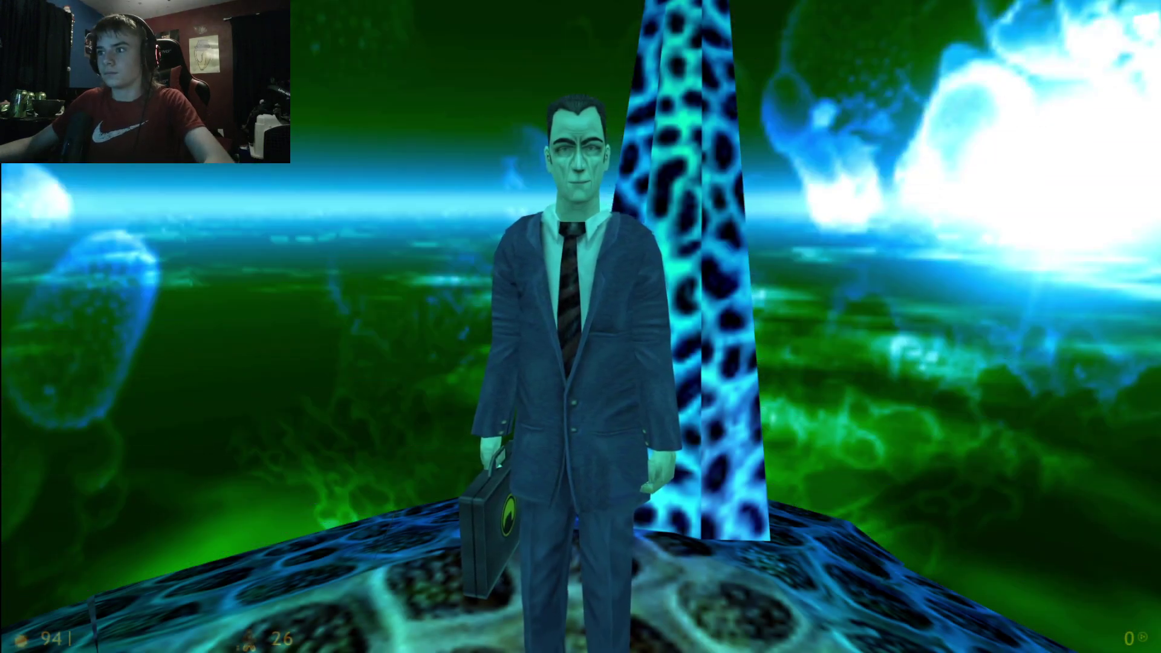
pyautogui.press('Escape')
pyautogui.press('Escape')
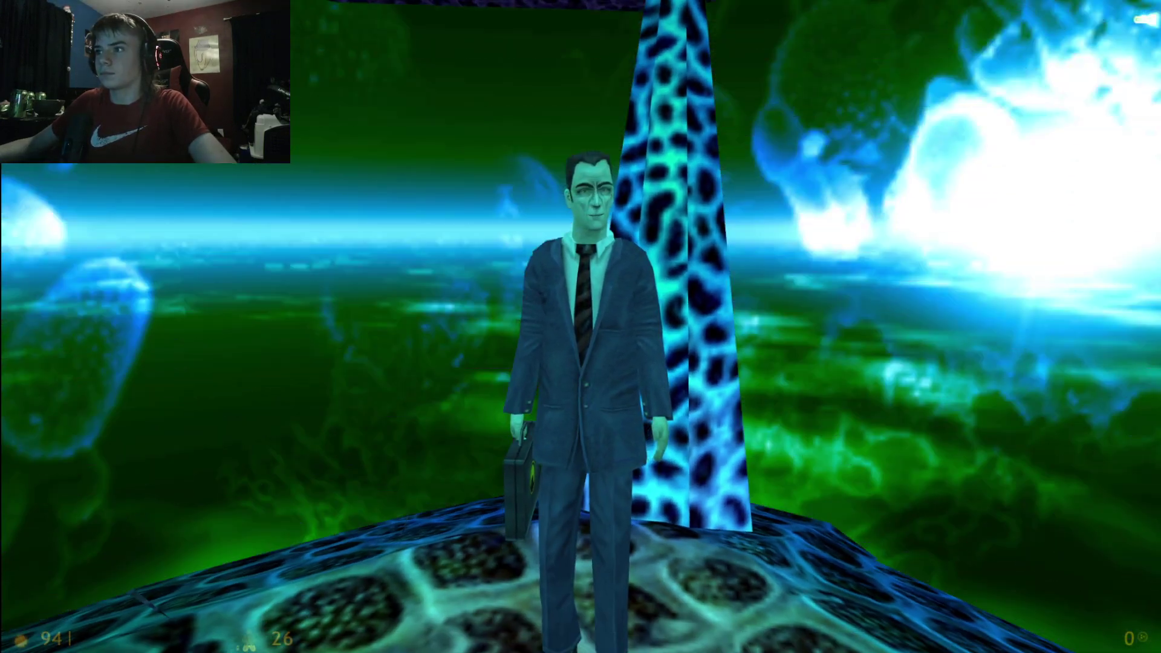
pyautogui.moveTo(582, 326); pyautogui.dragTo(581, 327)
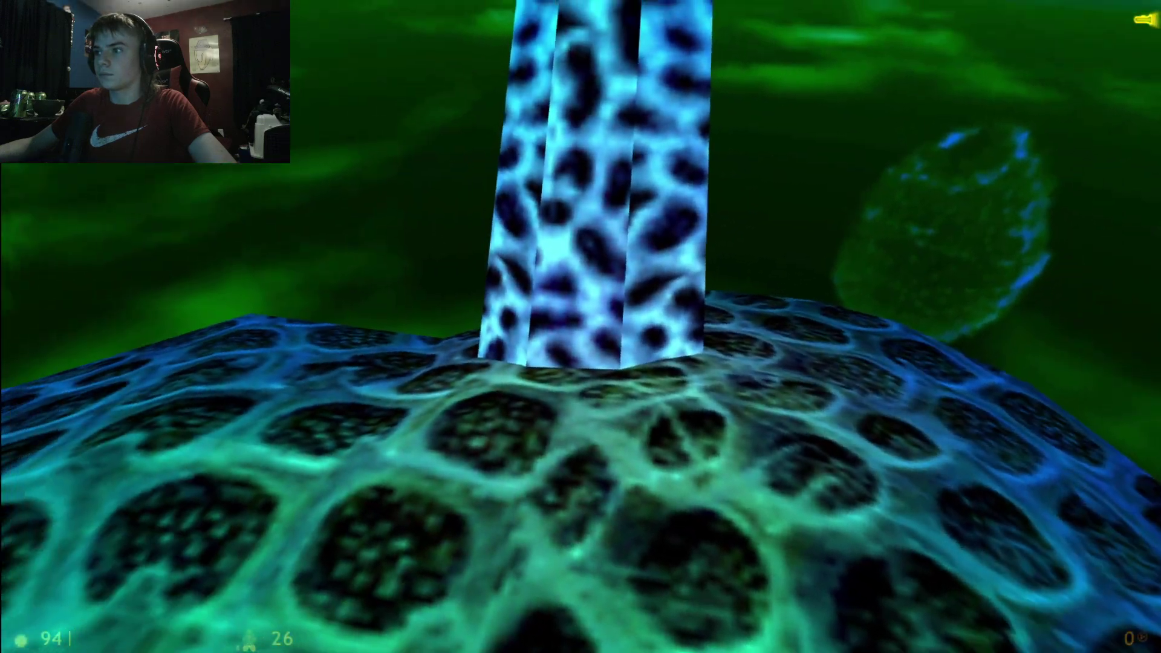